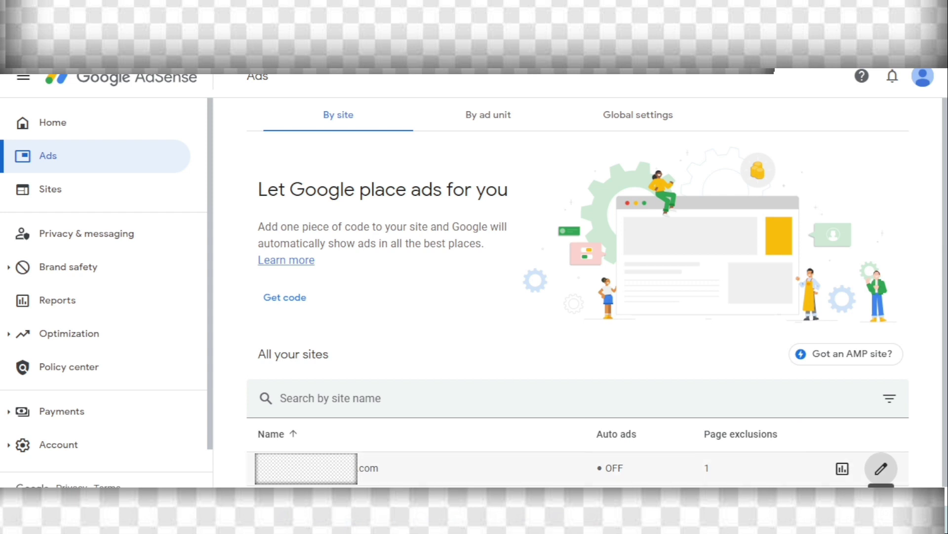
# Examine the site's Auto ads options, including the overlay and in-page formats, and leave without applying any change
pyautogui.click(881, 468)
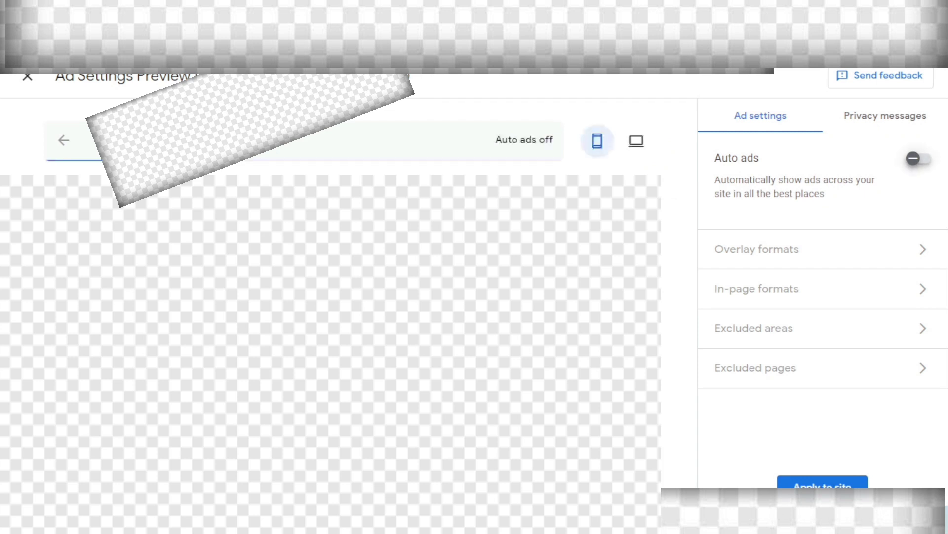
pyautogui.click(919, 158)
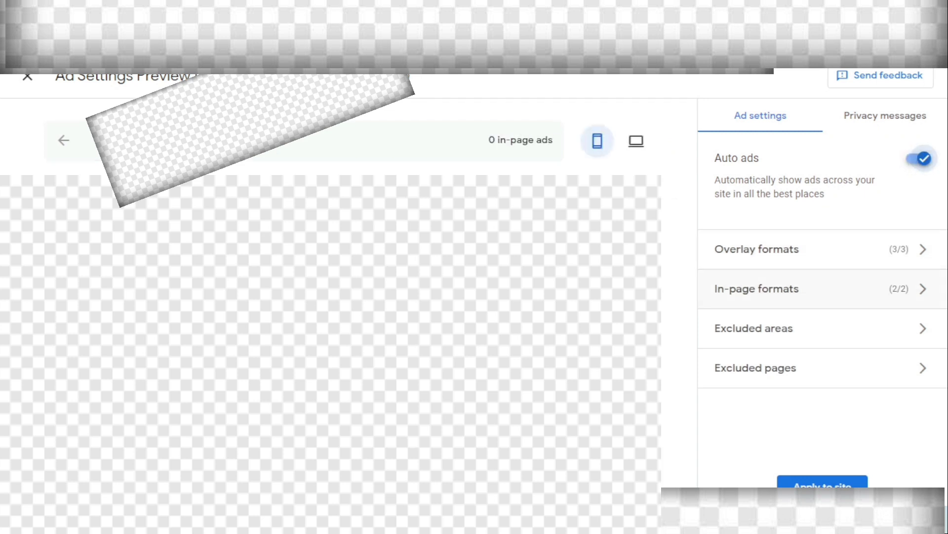
pyautogui.click(790, 248)
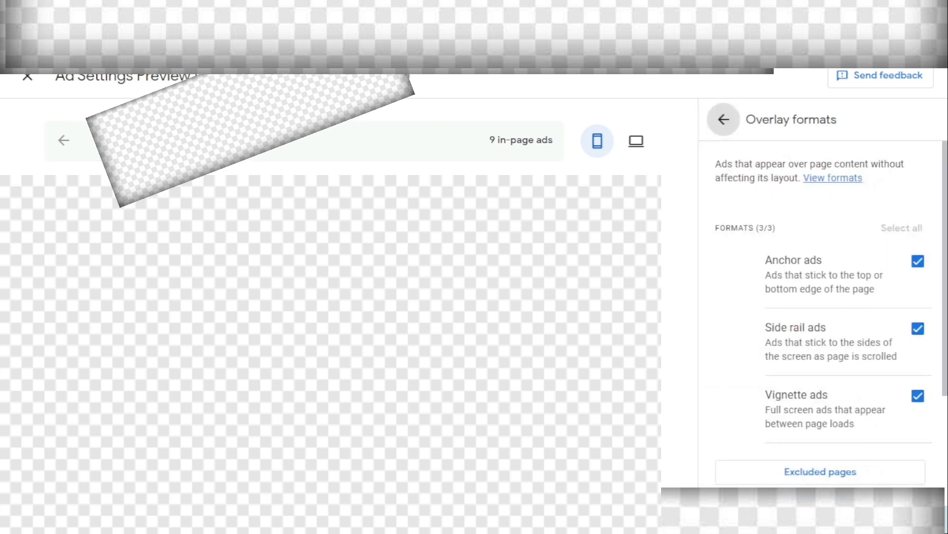
pyautogui.scroll(-3, 820, 321)
pyautogui.click(724, 119)
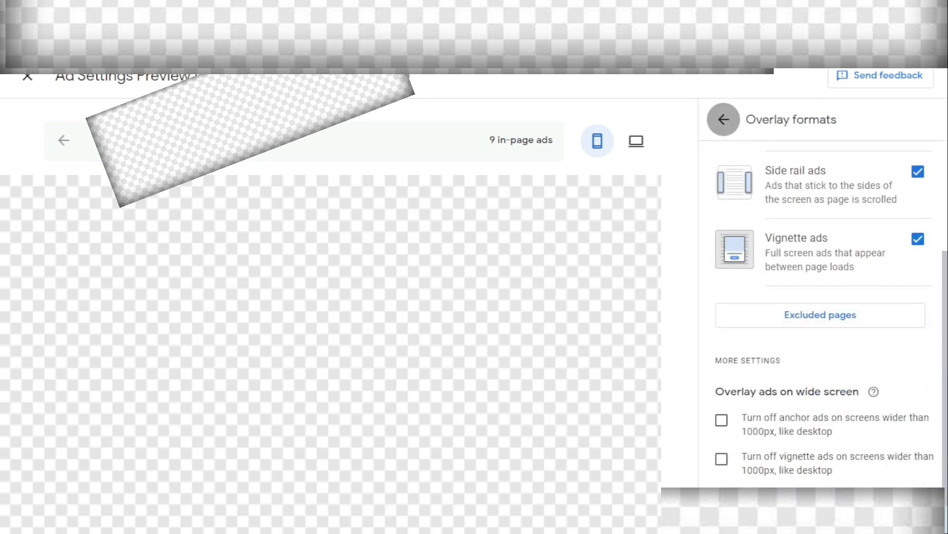
pyautogui.click(791, 288)
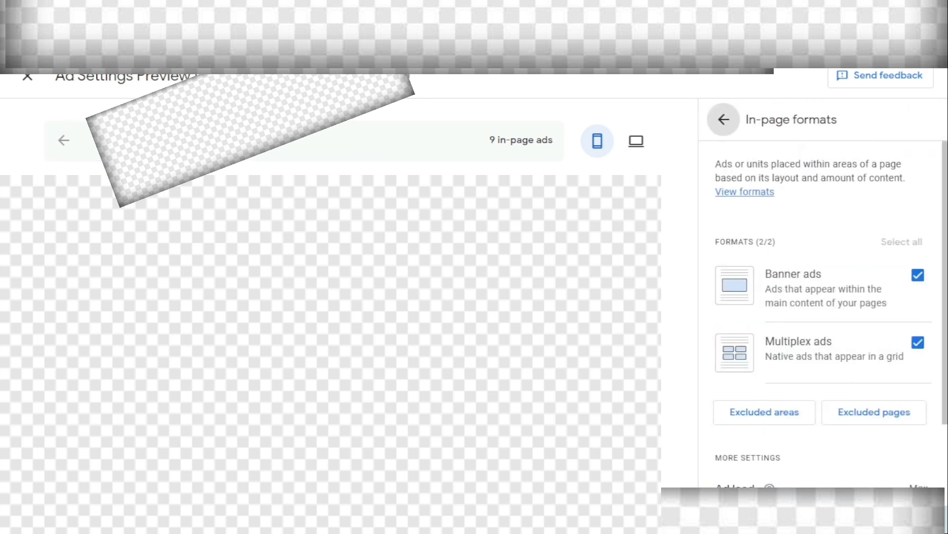
pyautogui.click(724, 119)
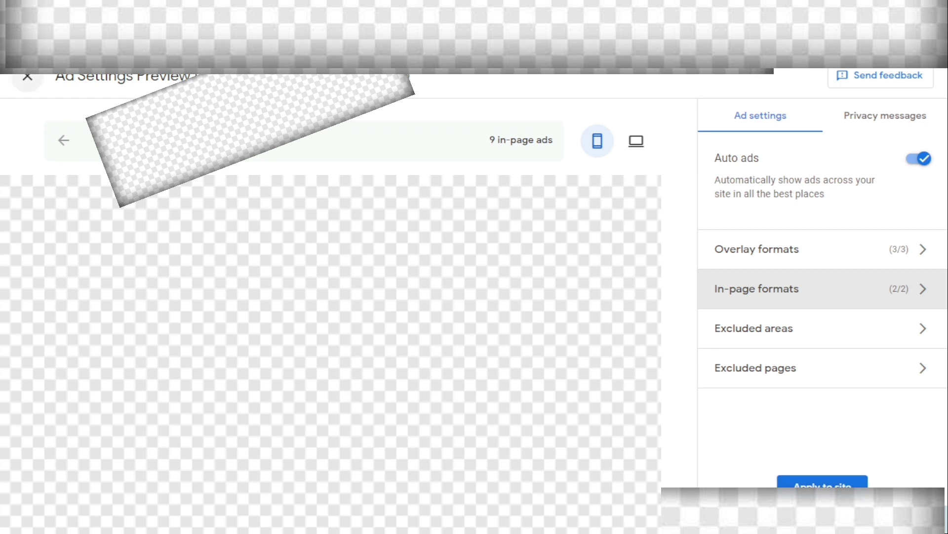
pyautogui.click(27, 76)
pyautogui.press('Escape')
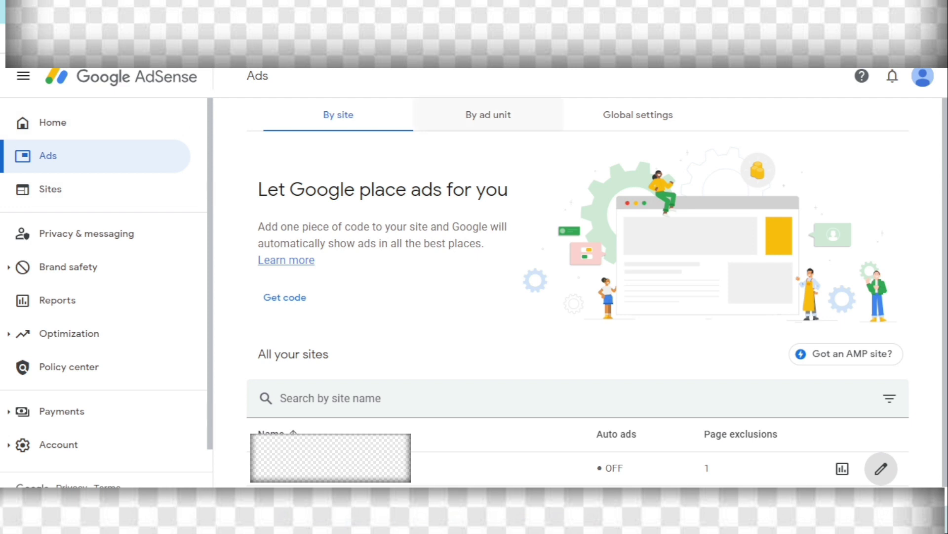
# Start a new display ad unit and preview the example ads in the vertical and square shapes
pyautogui.click(488, 114)
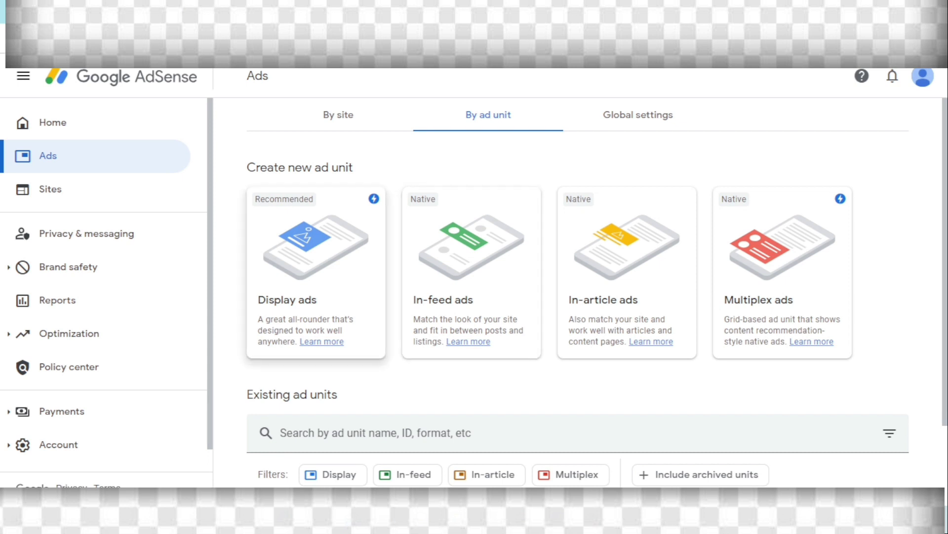
pyautogui.click(316, 271)
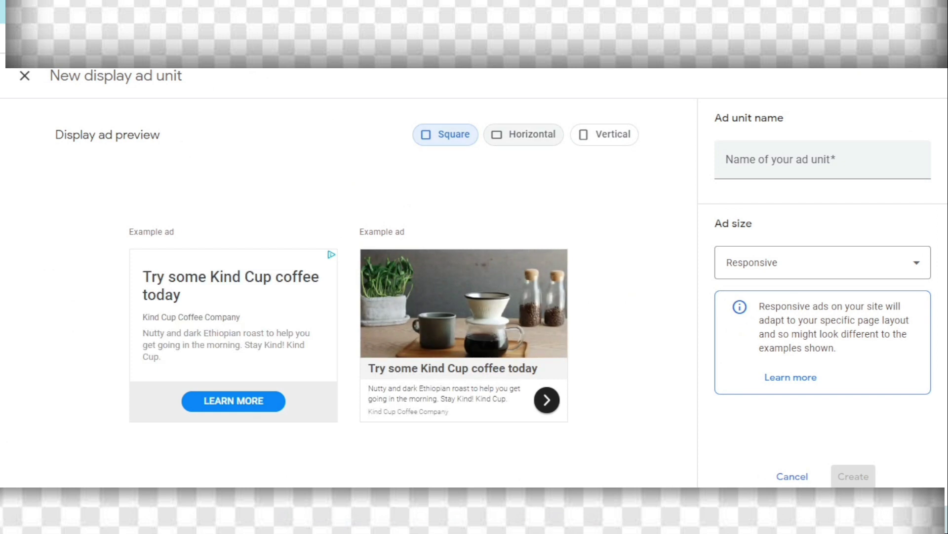
pyautogui.click(605, 134)
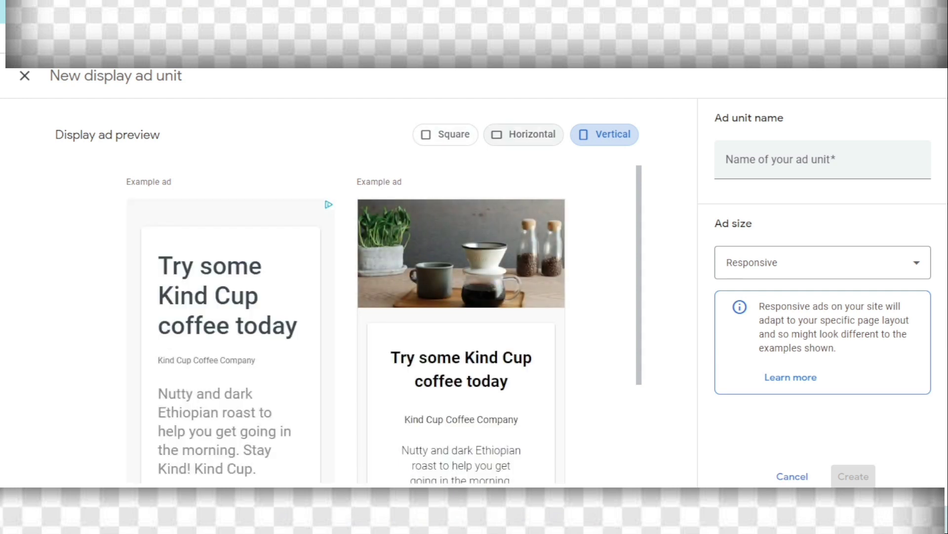
pyautogui.click(446, 134)
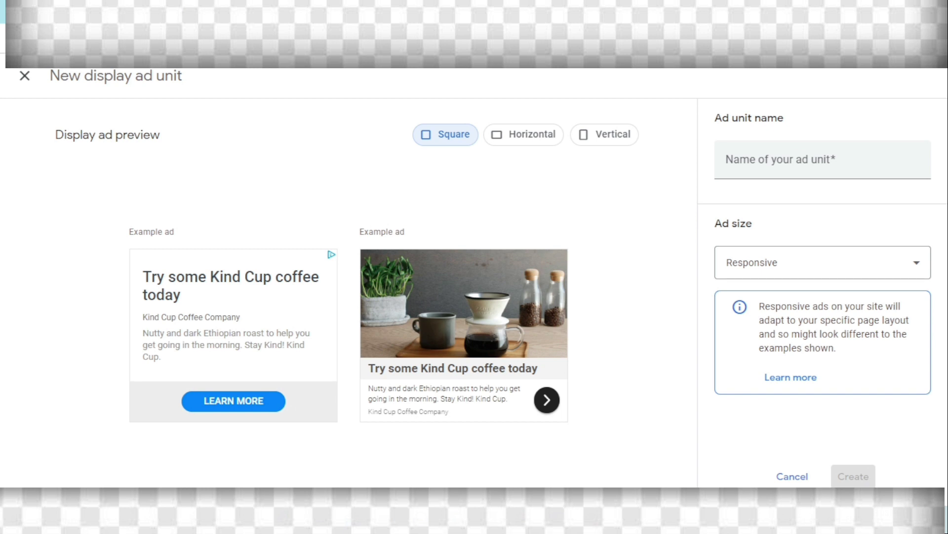
# Create the display ad unit with the name "Title ad" and copy its HTML code
pyautogui.click(823, 159)
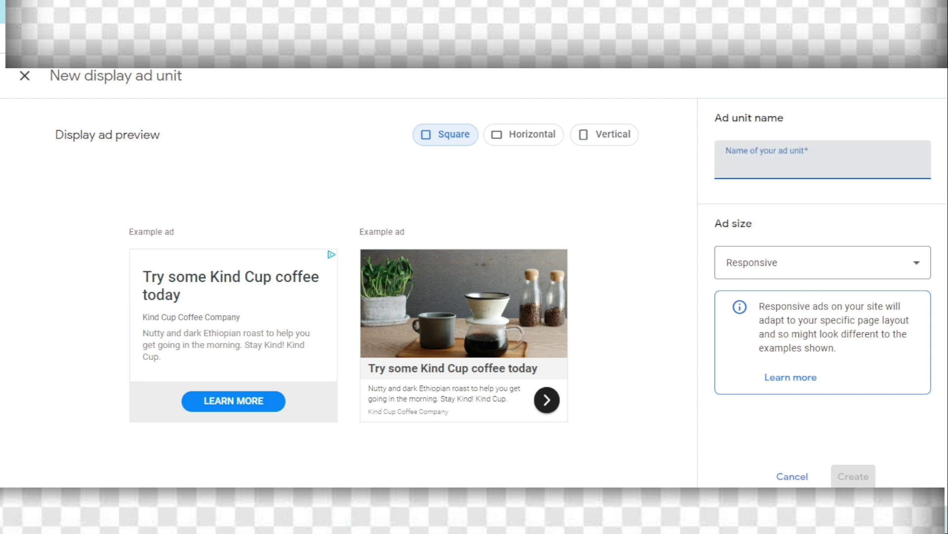
pyautogui.write('title ad')
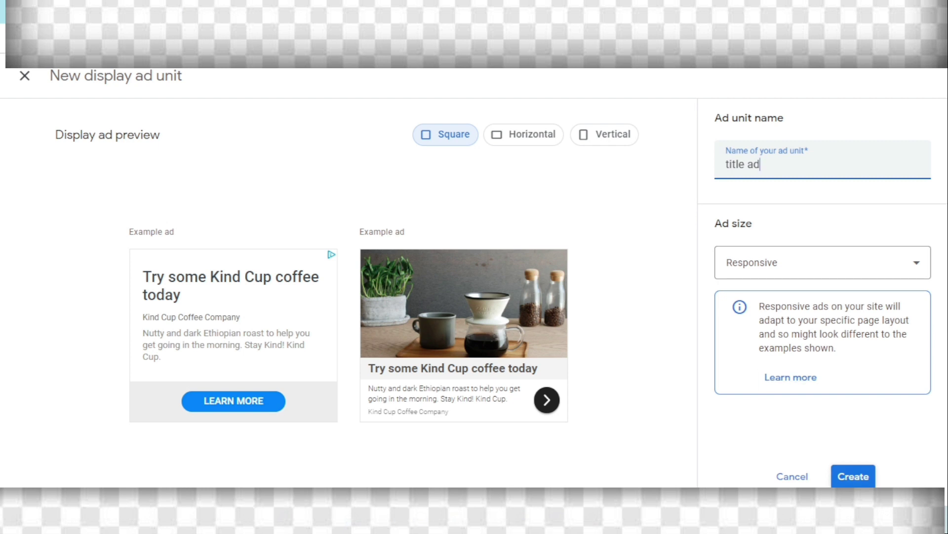
pyautogui.hotkey('ctrl', 'a')
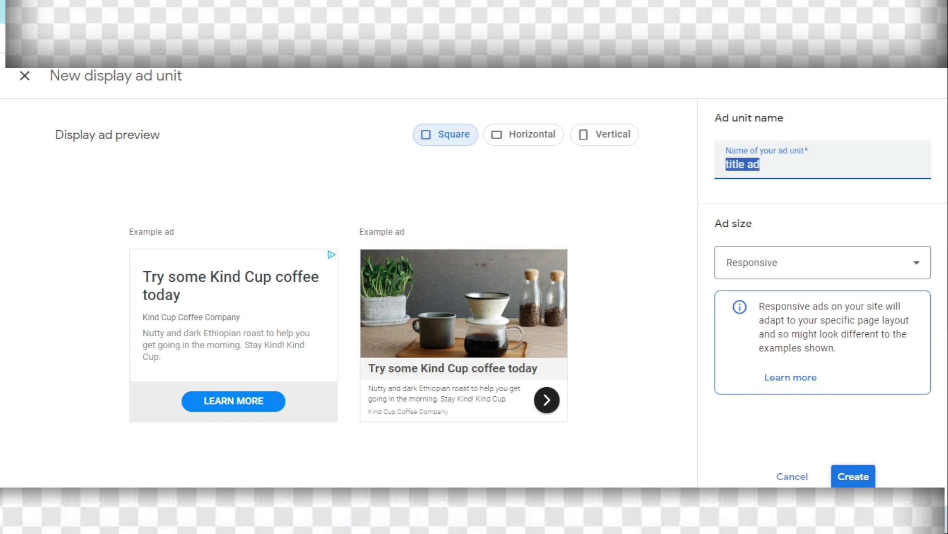
pyautogui.write('Tit')
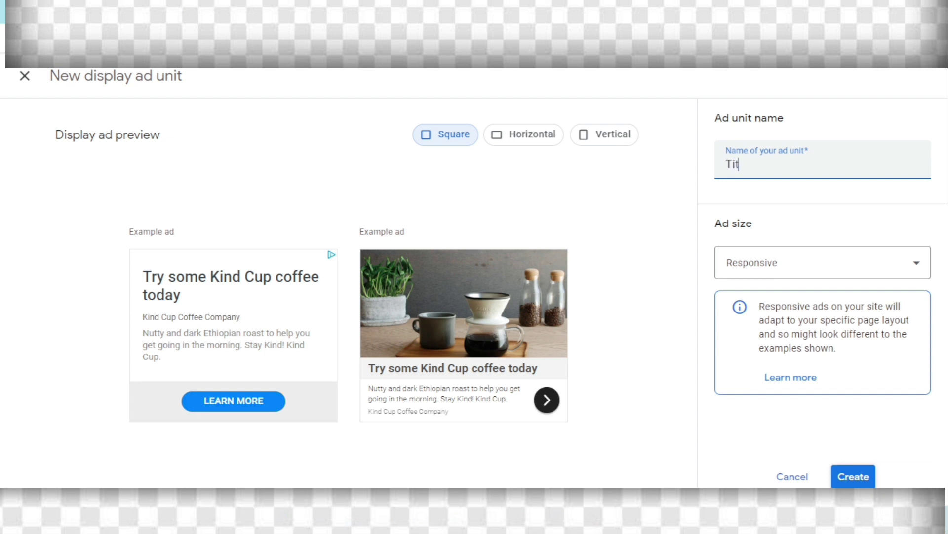
pyautogui.write('le ad')
pyautogui.press('Return')
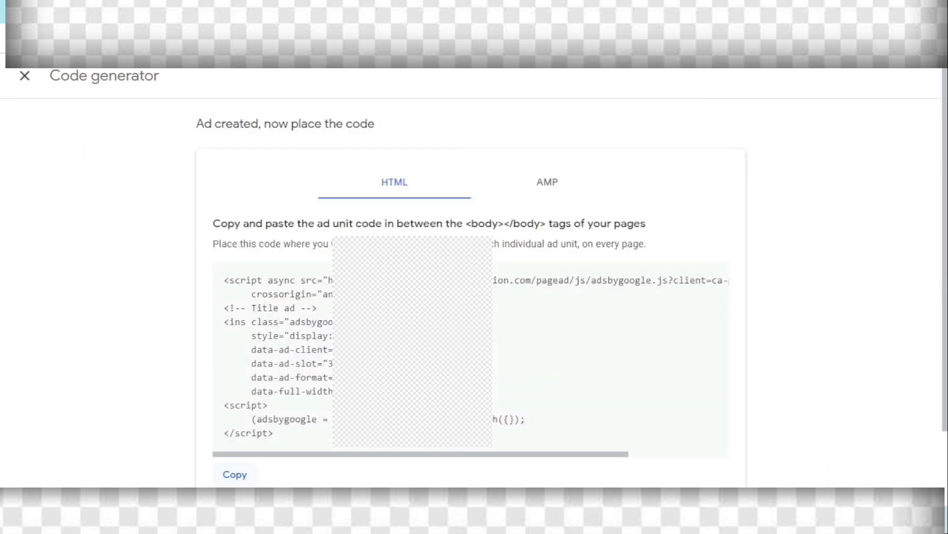
pyautogui.click(235, 475)
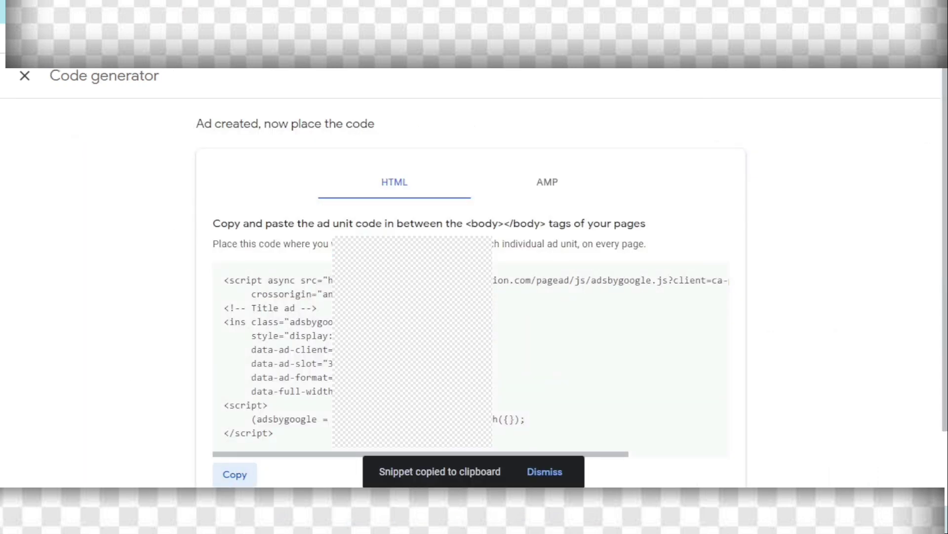
pyautogui.click(234, 475)
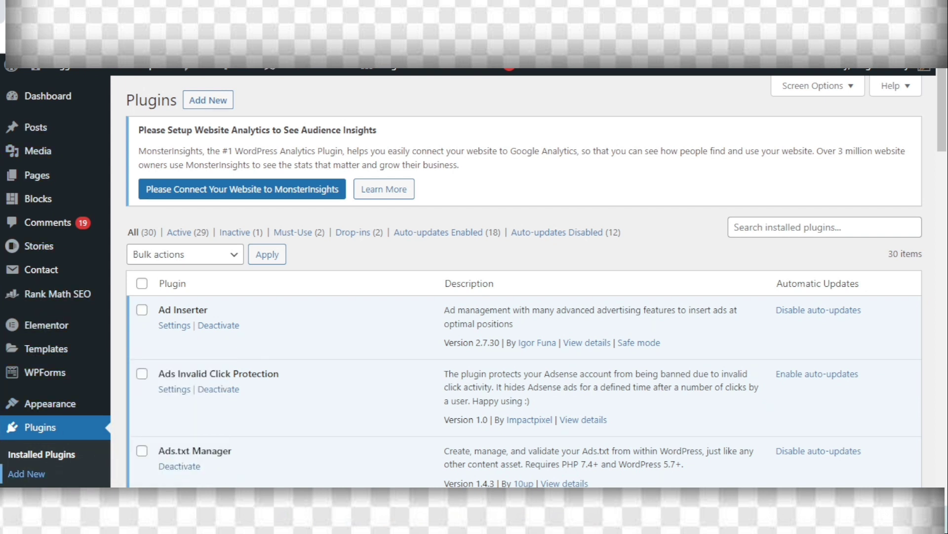
# Search the WordPress plugin directory for "ad inserter"
pyautogui.click(27, 473)
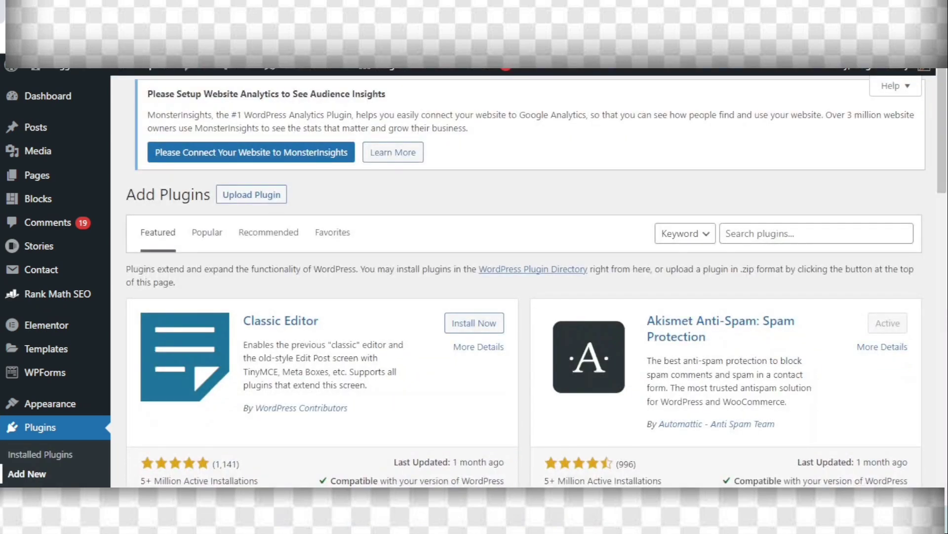
pyautogui.click(816, 236)
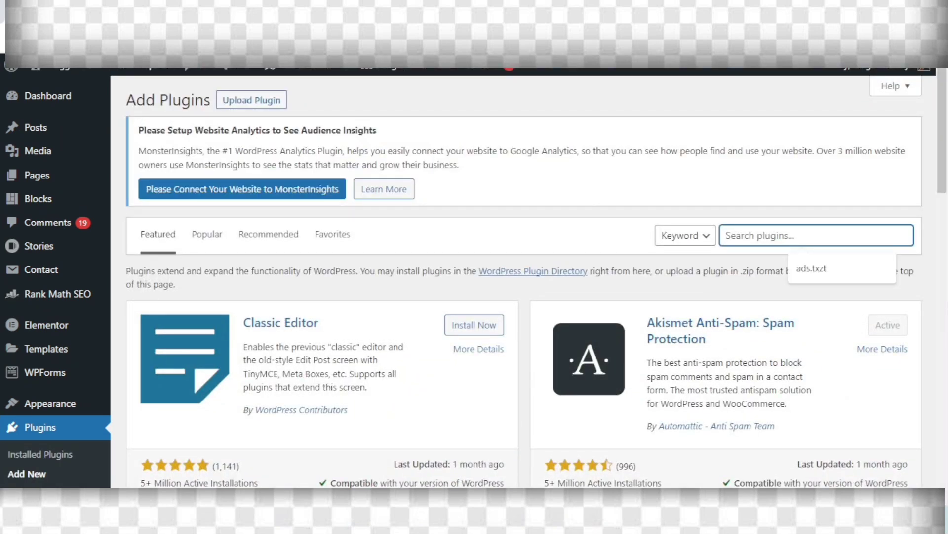
pyautogui.write('ad i')
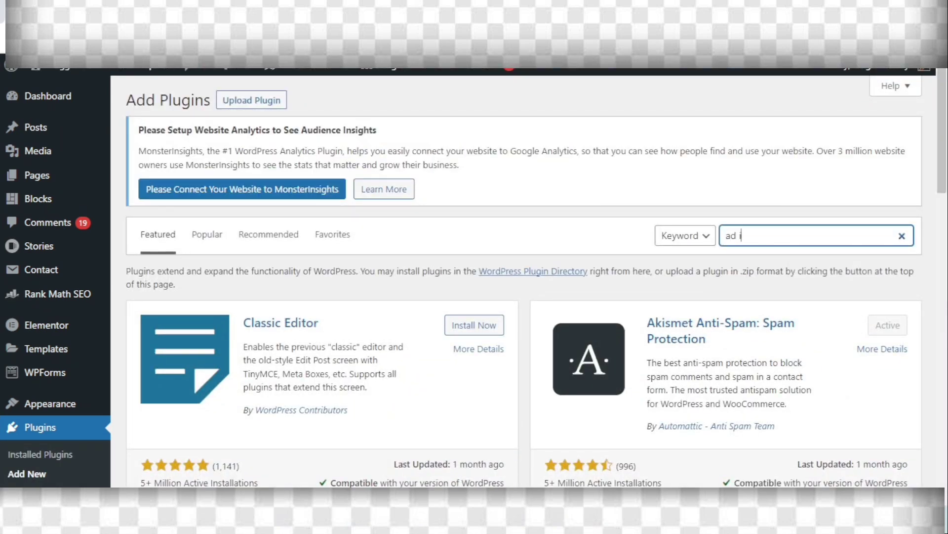
pyautogui.write('nserter')
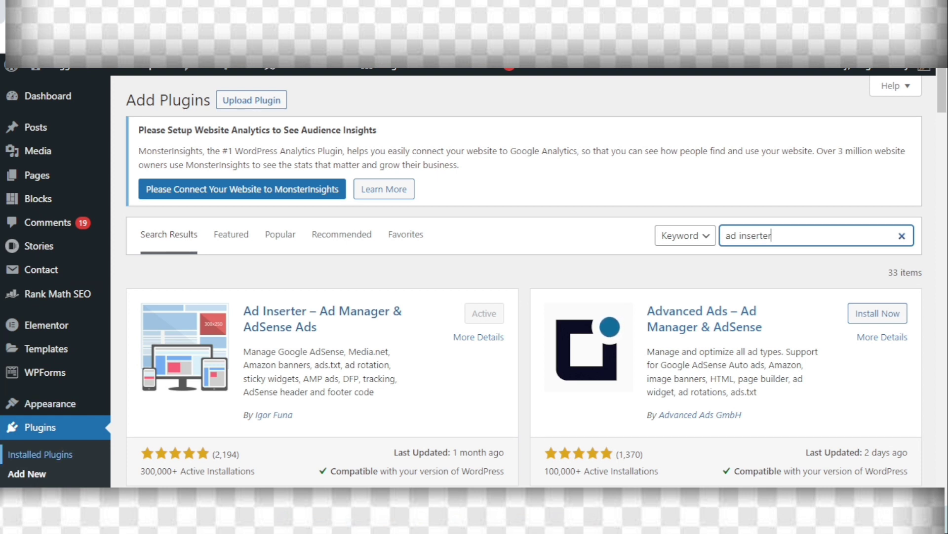
# Open the installed Ad Inserter plugin's settings and paste the copied ad code into Block 1
pyautogui.click(40, 454)
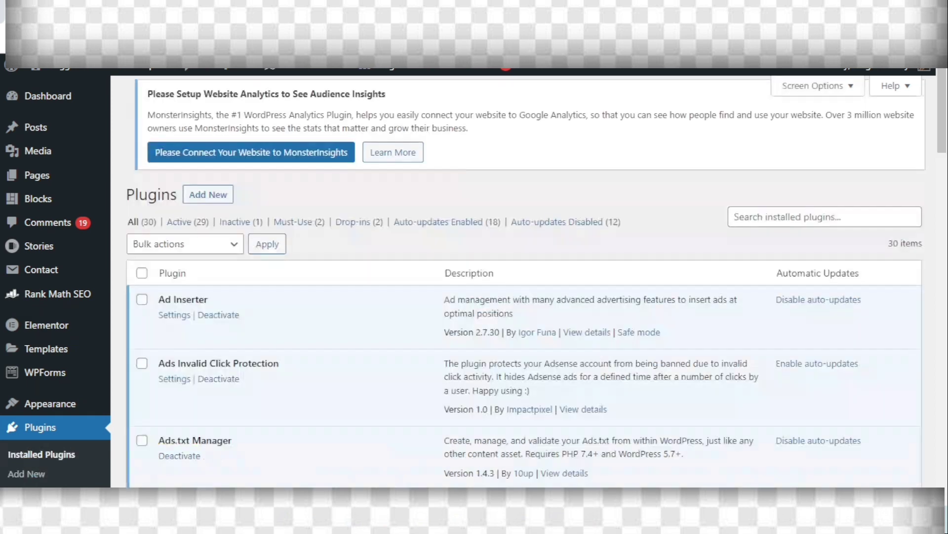
pyautogui.moveTo(158, 309); pyautogui.dragTo(218, 325)
pyautogui.click(287, 321)
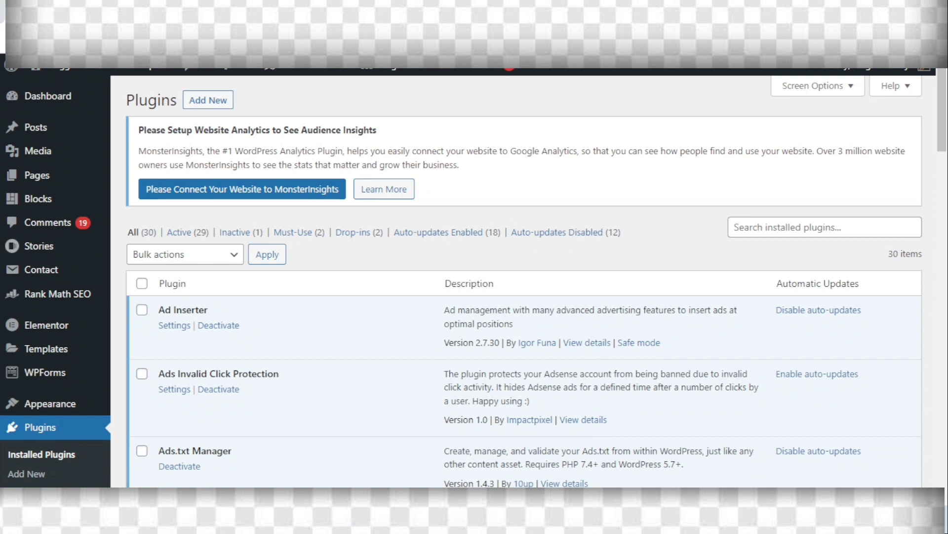
pyautogui.click(175, 325)
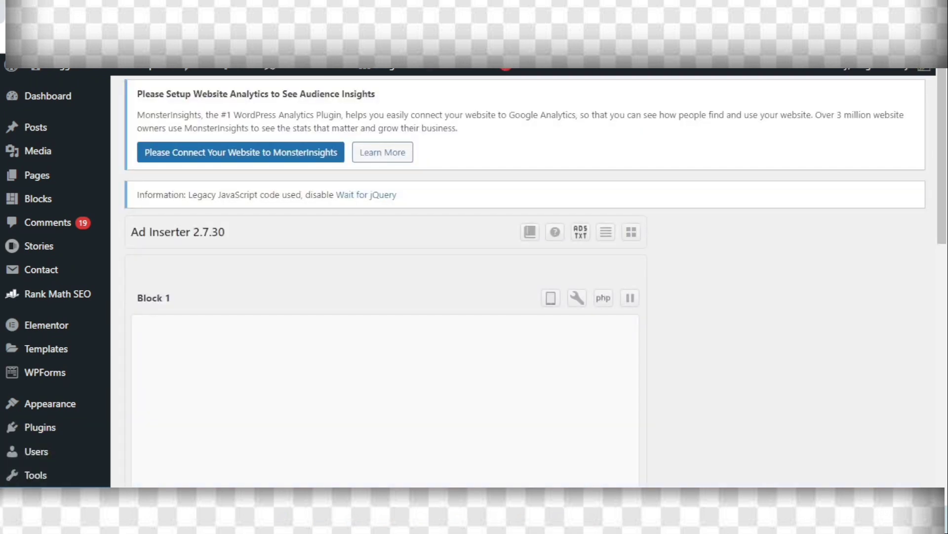
pyautogui.scroll(-3, 474, 281)
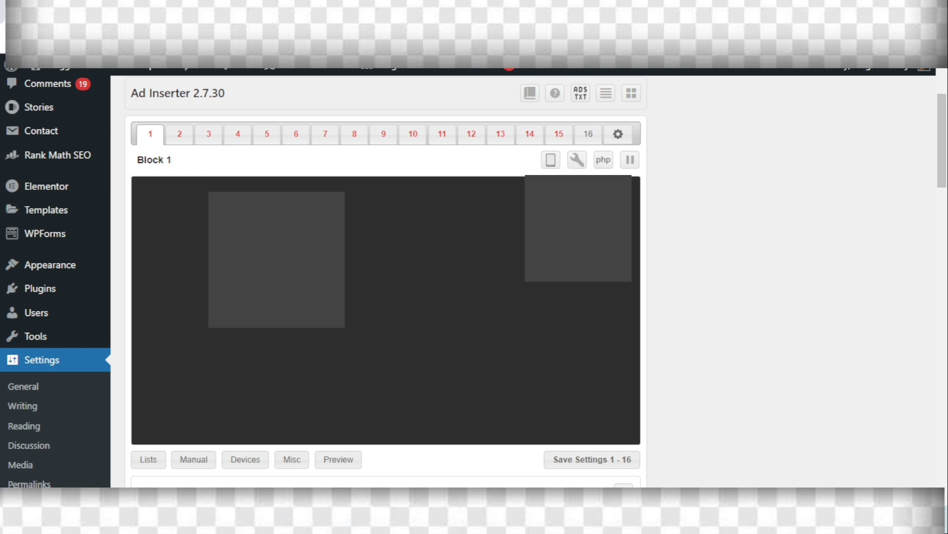
pyautogui.hotkey('ctrl', 'v')
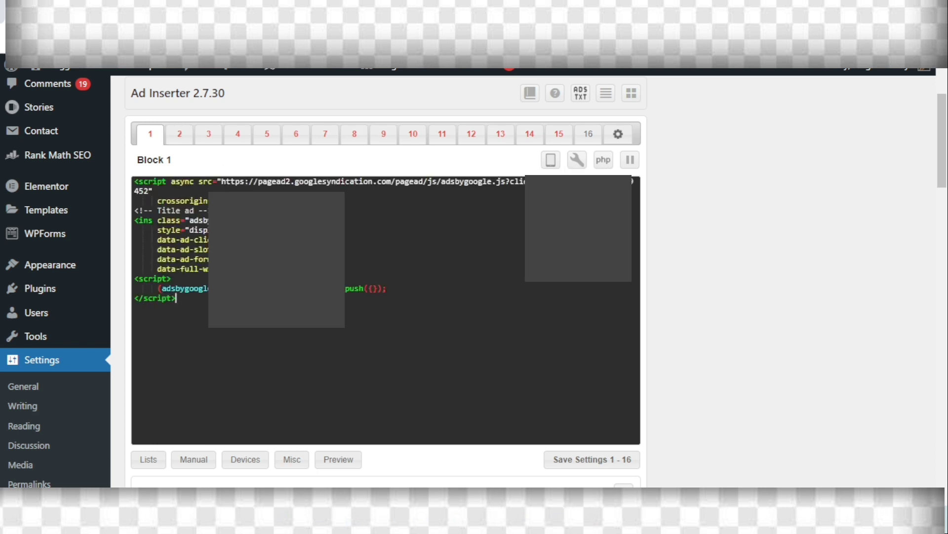
# Limit Block 1 to posts by deselecting Homepage, Category pages and Tag / Archive pages, and save it with Before post insertion
pyautogui.scroll(-5, 385, 276)
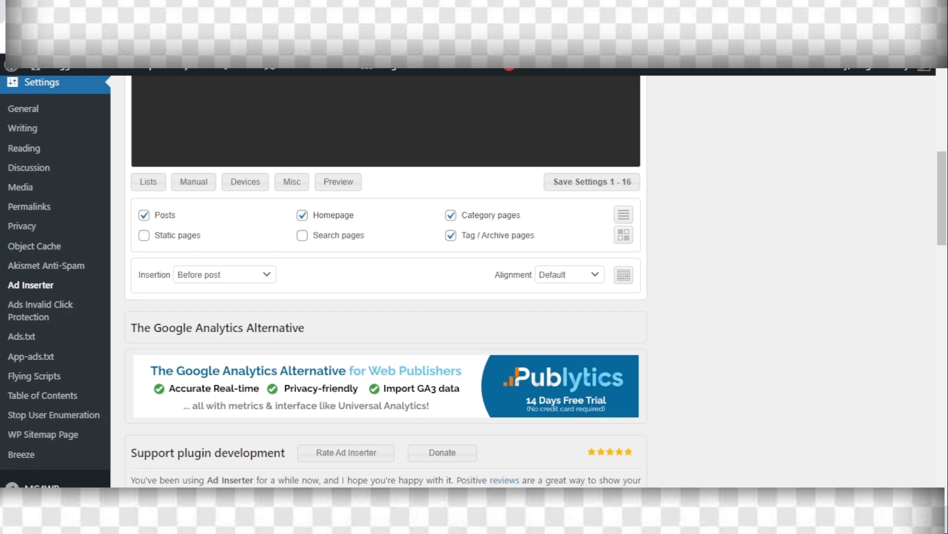
pyautogui.click(303, 215)
pyautogui.click(450, 235)
pyautogui.click(451, 215)
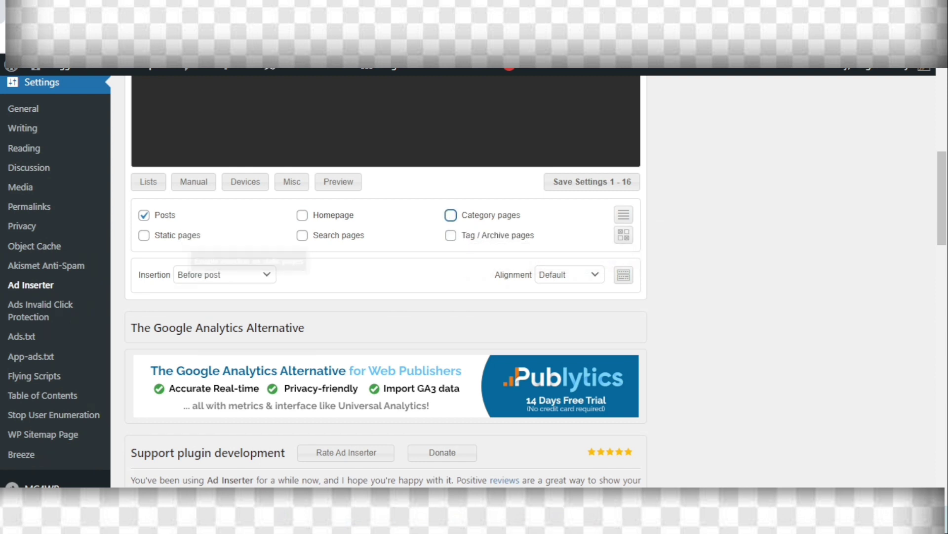
pyautogui.click(225, 275)
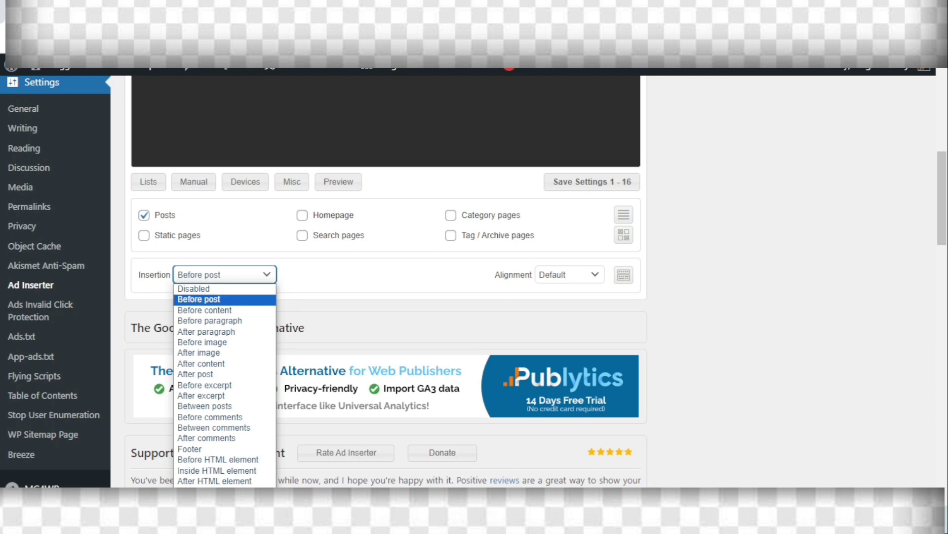
pyautogui.press('Escape')
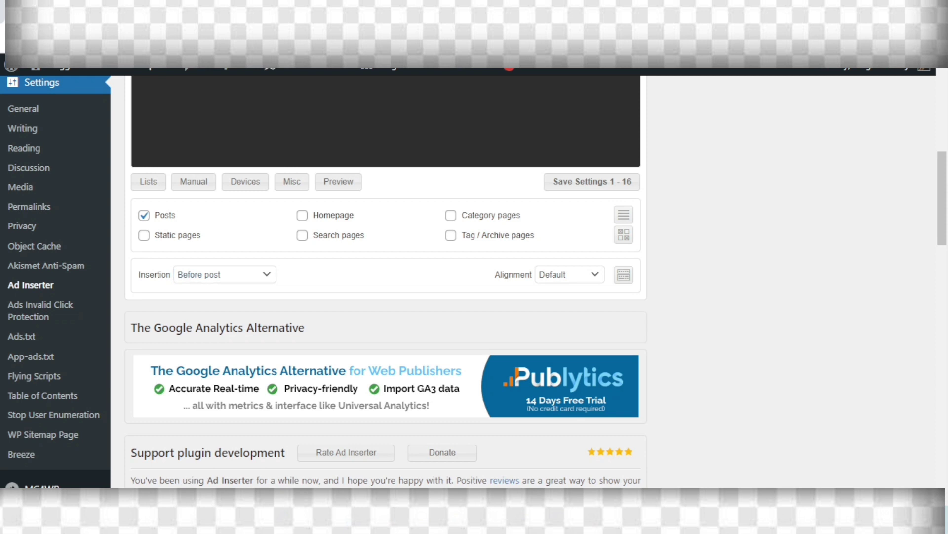
pyautogui.scroll(6, 385, 281)
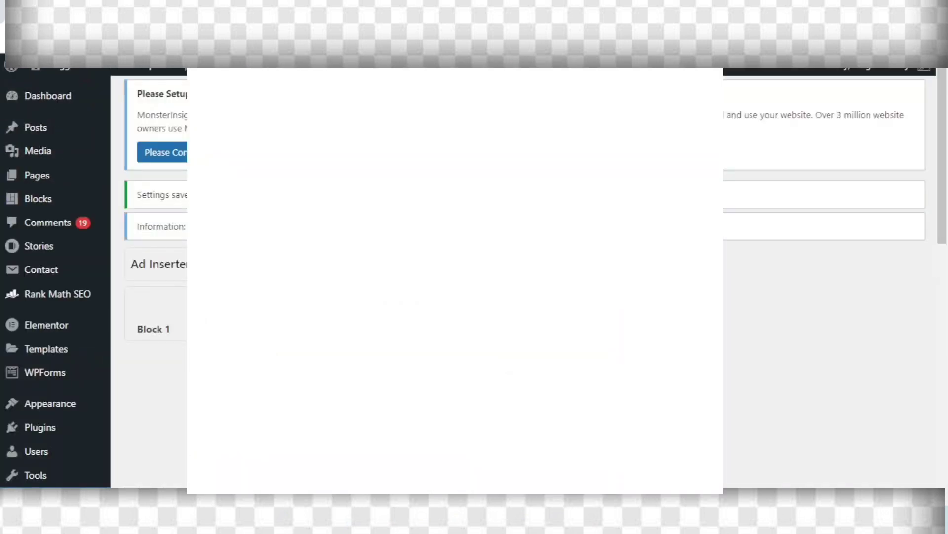
# Copy the Title ad code from the AdSense code generator and paste it into Block 2 of Ad Inserter
pyautogui.scroll(-4, 474, 277)
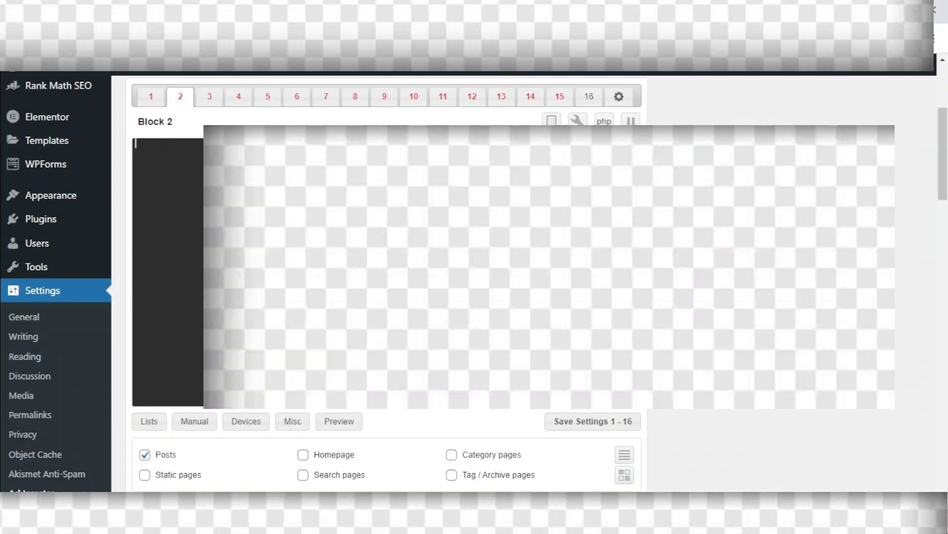
pyautogui.scroll(3, 474, 276)
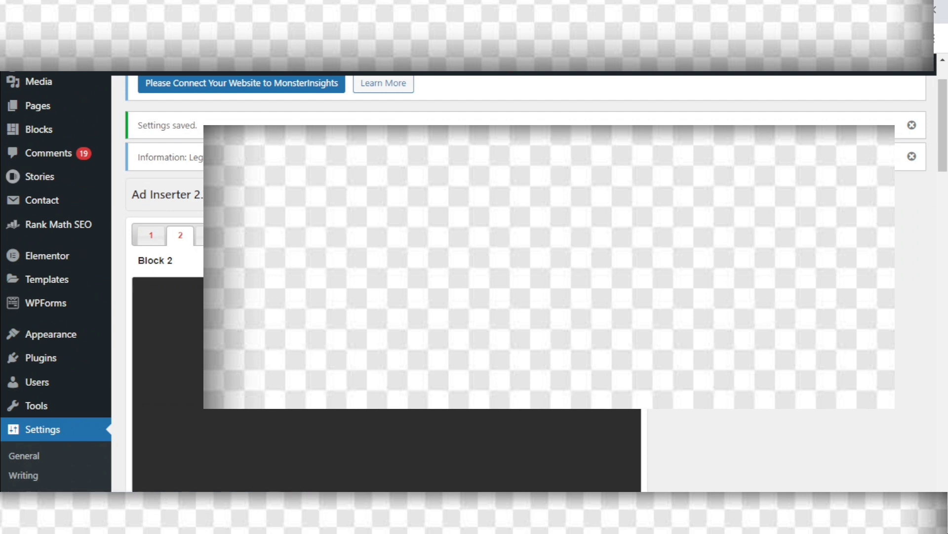
pyautogui.hotkey('ctrl', 'v')
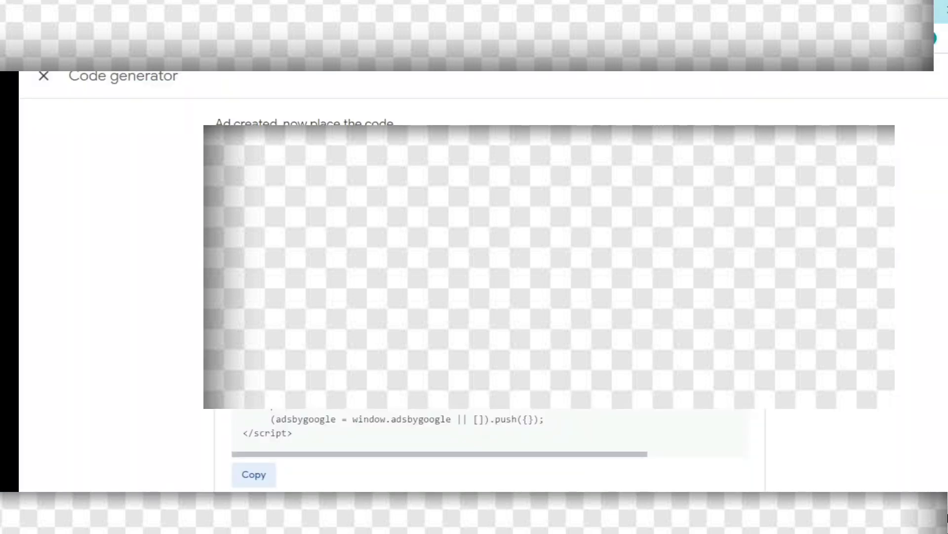
pyautogui.click(254, 474)
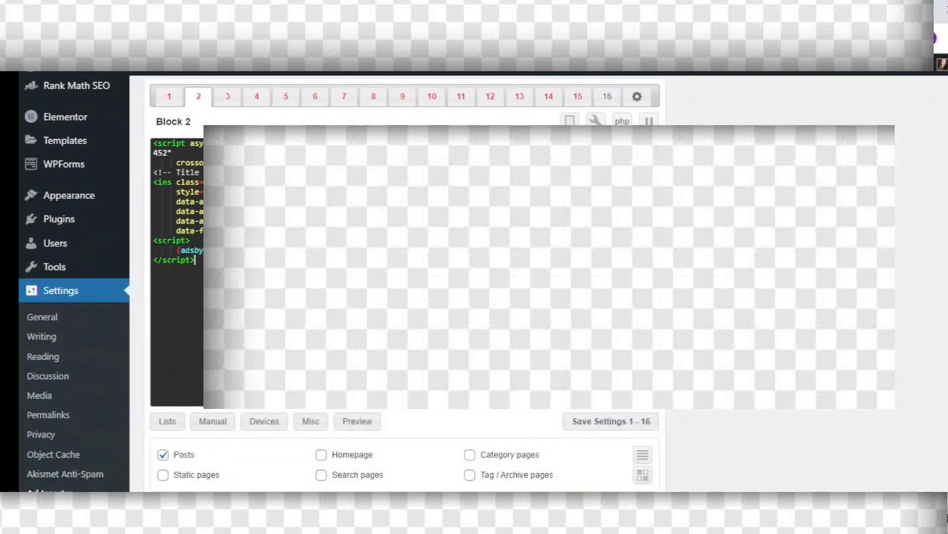
# Set Block 2's insertion to Before content, with only Posts enabled
pyautogui.scroll(-1, 405, 281)
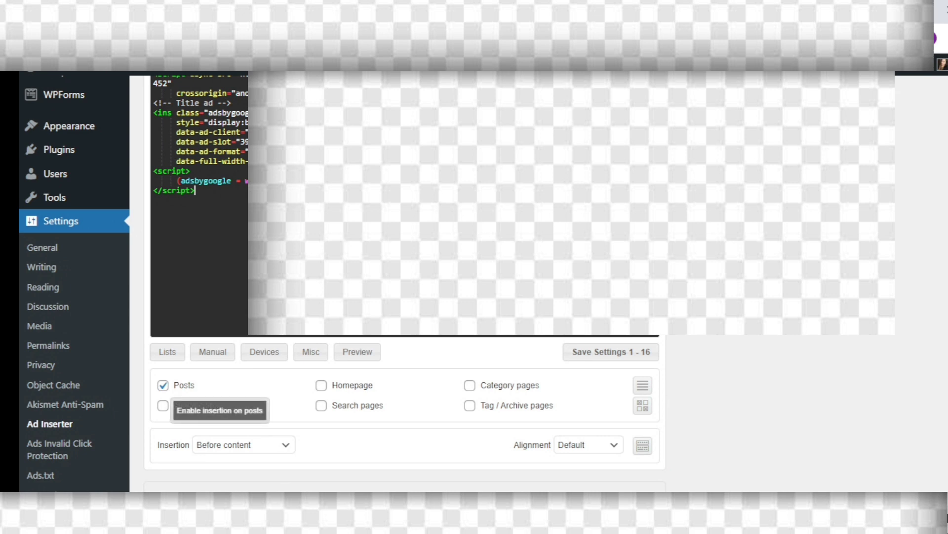
pyautogui.click(244, 444)
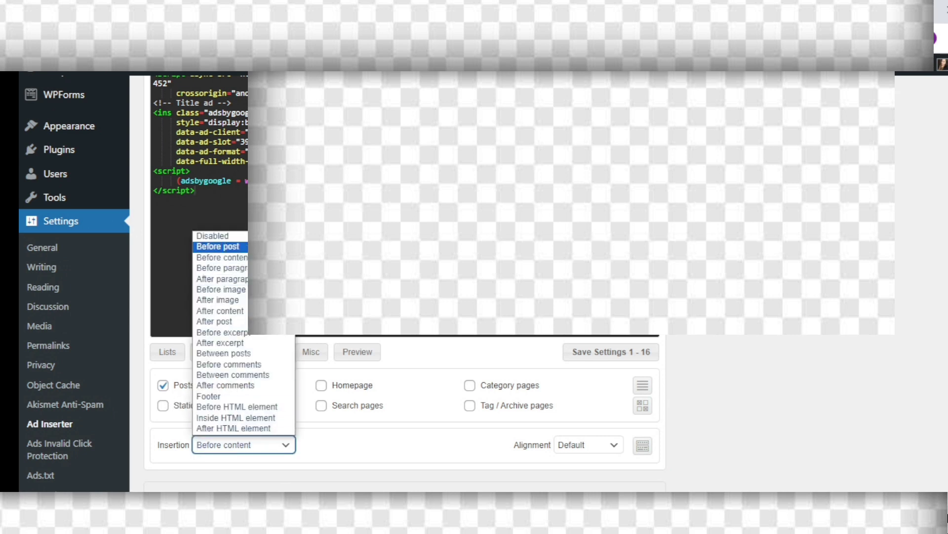
pyautogui.click(232, 257)
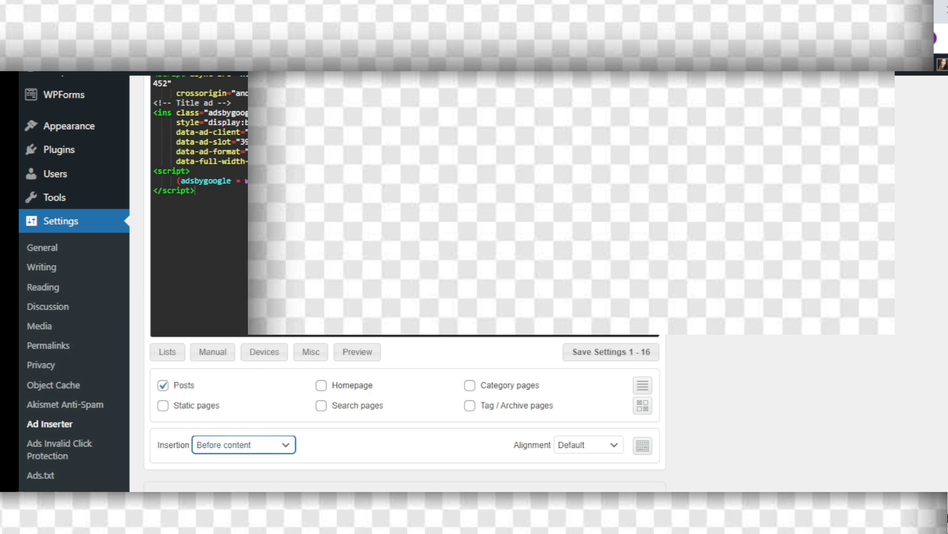
pyautogui.click(395, 444)
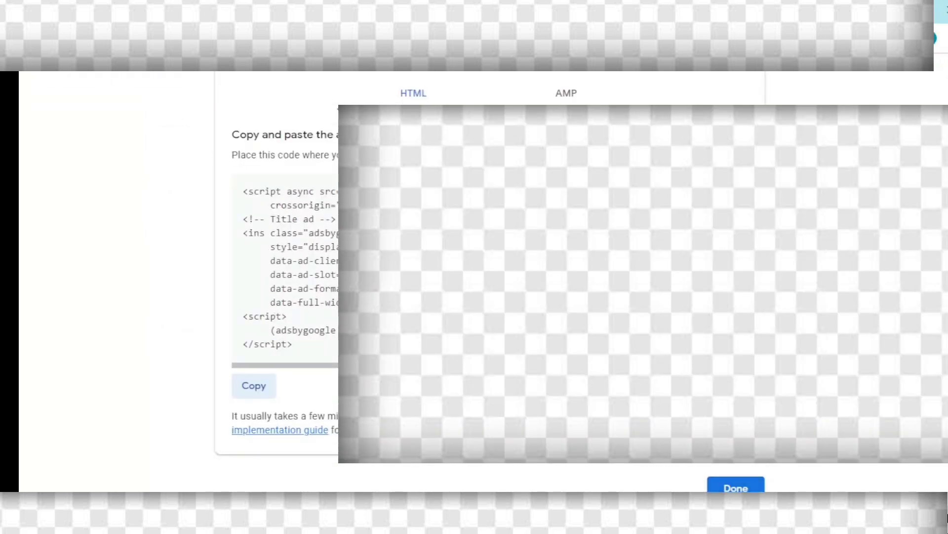
# Finish the Title ad unit in AdSense and create another display ad unit with the Vertical shape and the name "sidebar"
pyautogui.click(736, 486)
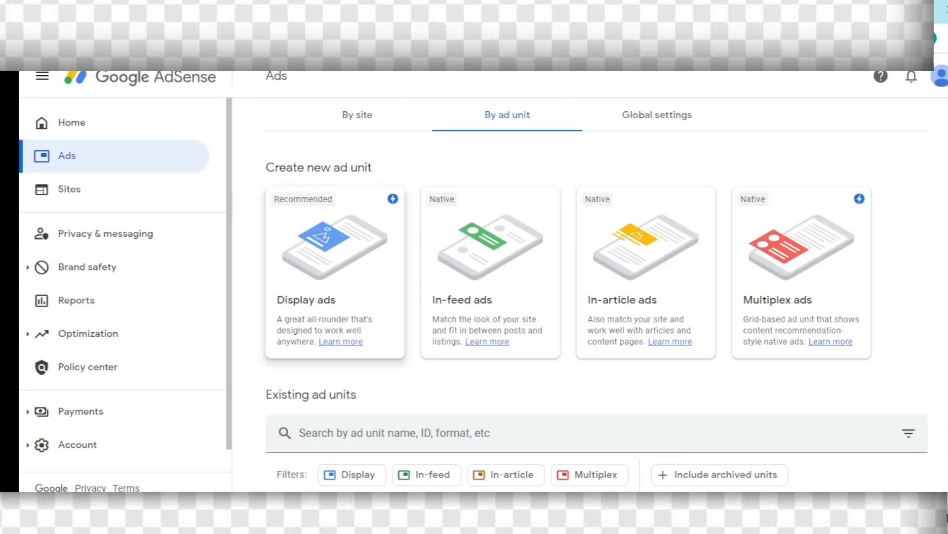
pyautogui.click(335, 272)
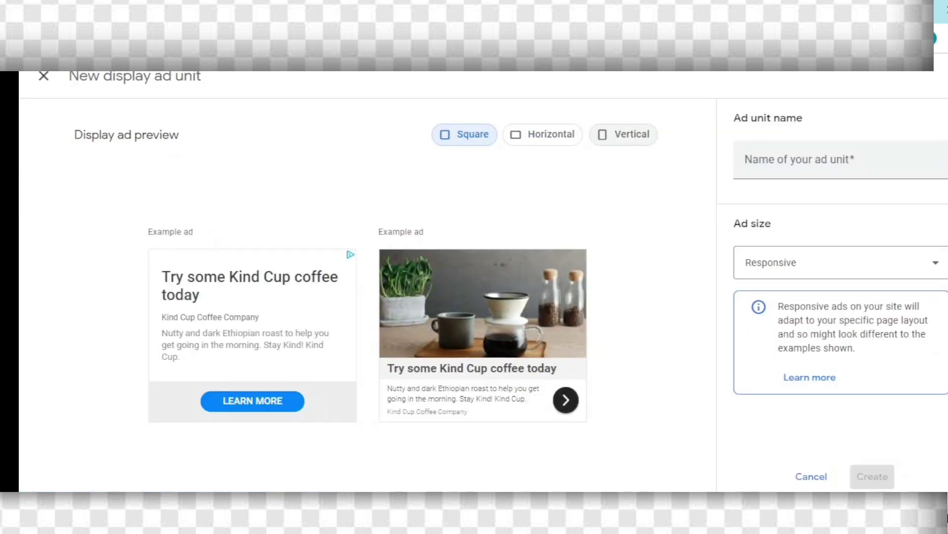
pyautogui.click(623, 135)
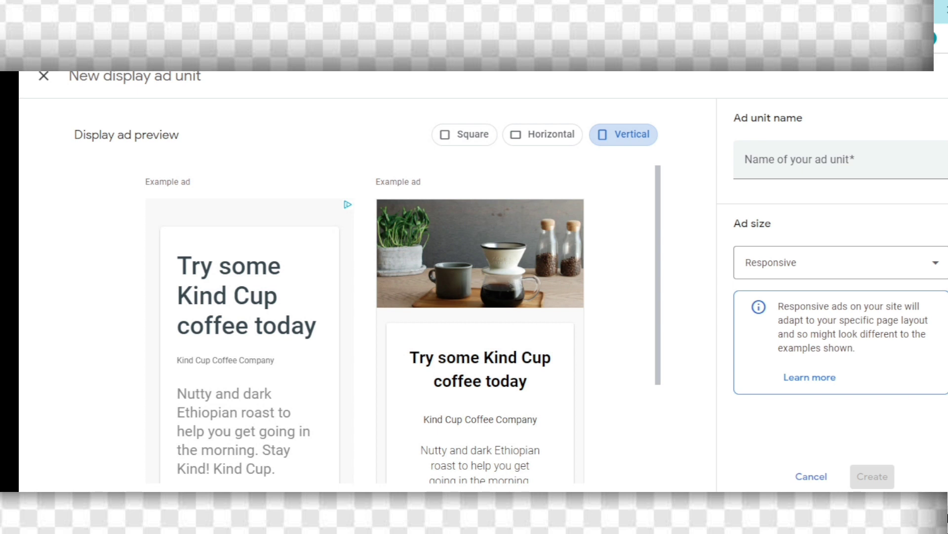
pyautogui.click(840, 159)
pyautogui.write('s')
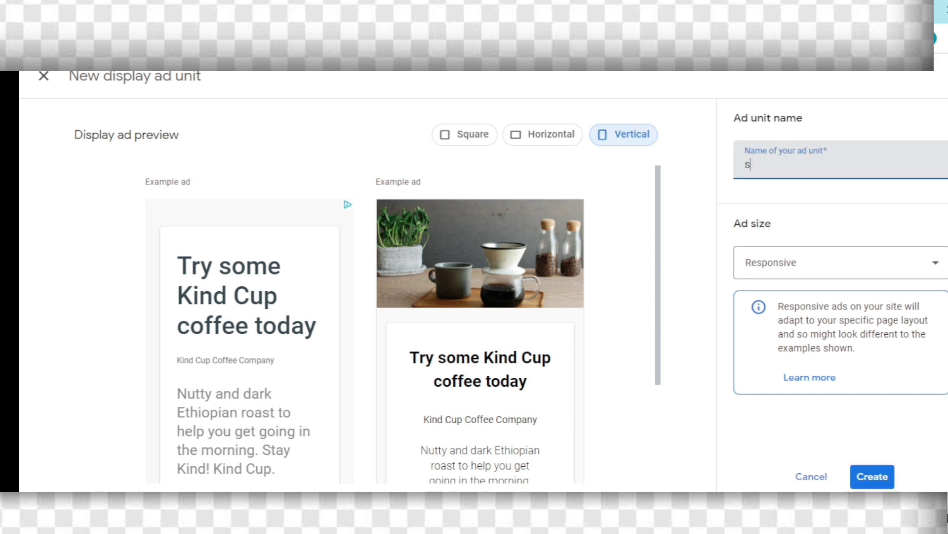
pyautogui.write('idebar')
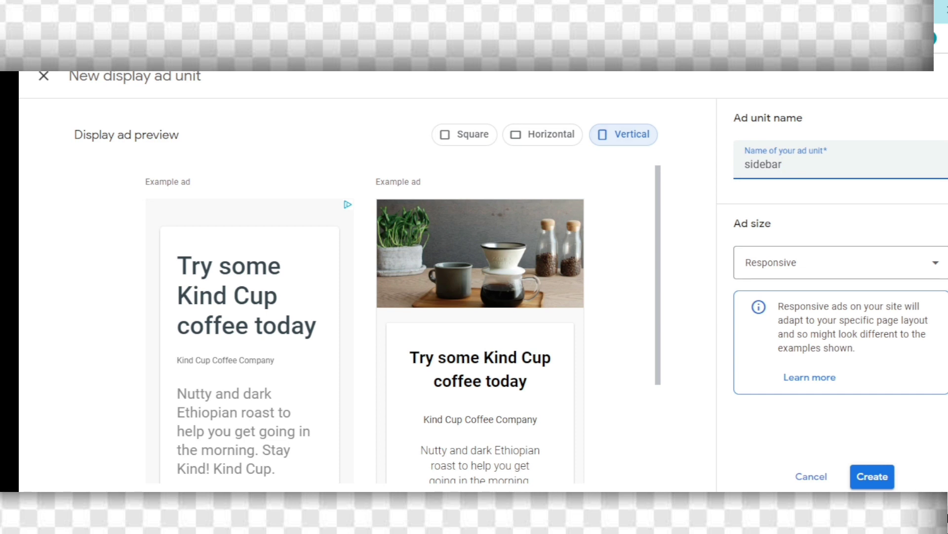
pyautogui.click(872, 476)
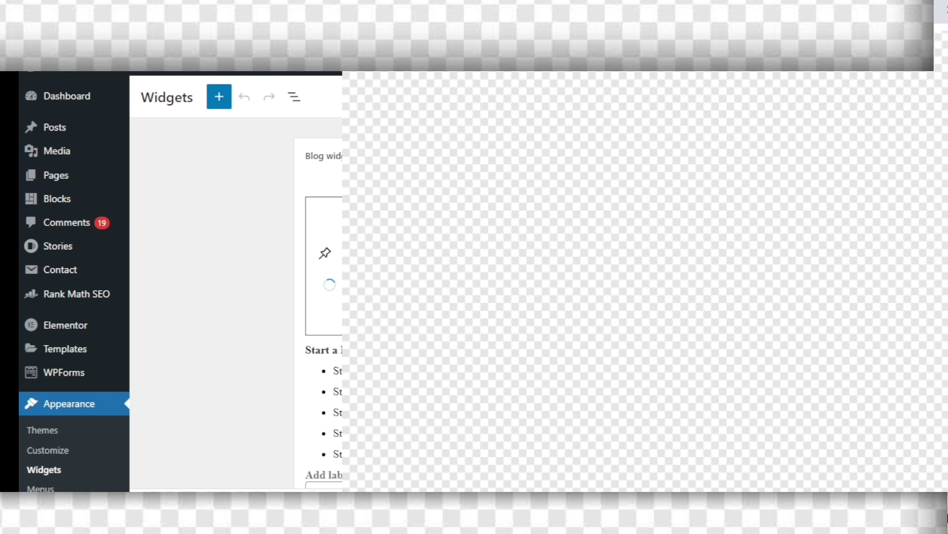
# Look through the blocks and widget areas on the WordPress Widgets page for a place for the sidebar ad
pyautogui.scroll(-2, 318, 297)
pyautogui.scroll(-10, 324, 296)
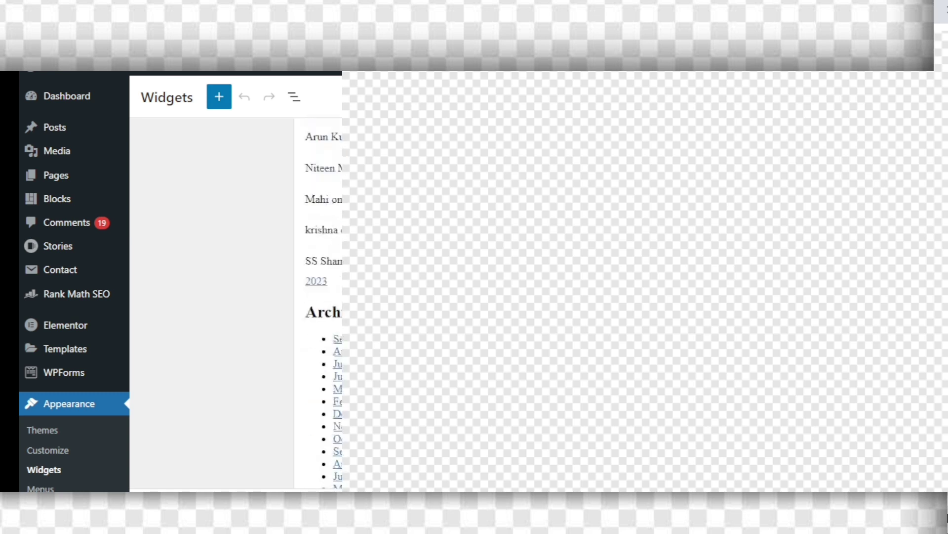
pyautogui.scroll(-10, 318, 296)
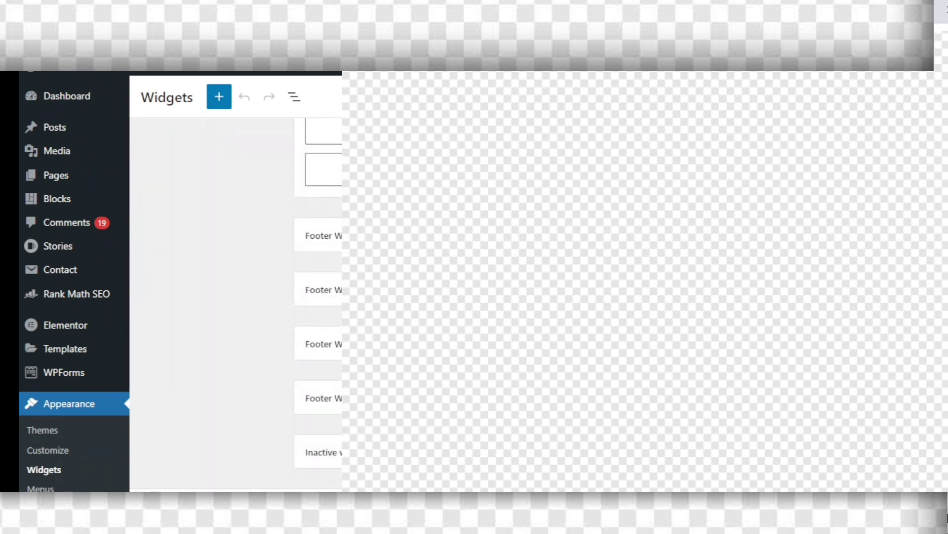
pyautogui.scroll(-7, 74, 281)
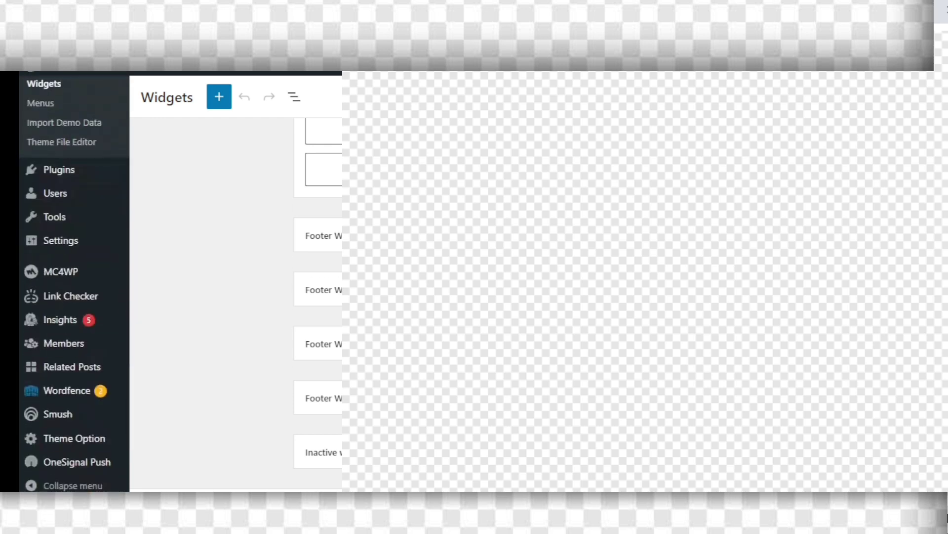
pyautogui.scroll(10, 319, 297)
pyautogui.scroll(10, 319, 296)
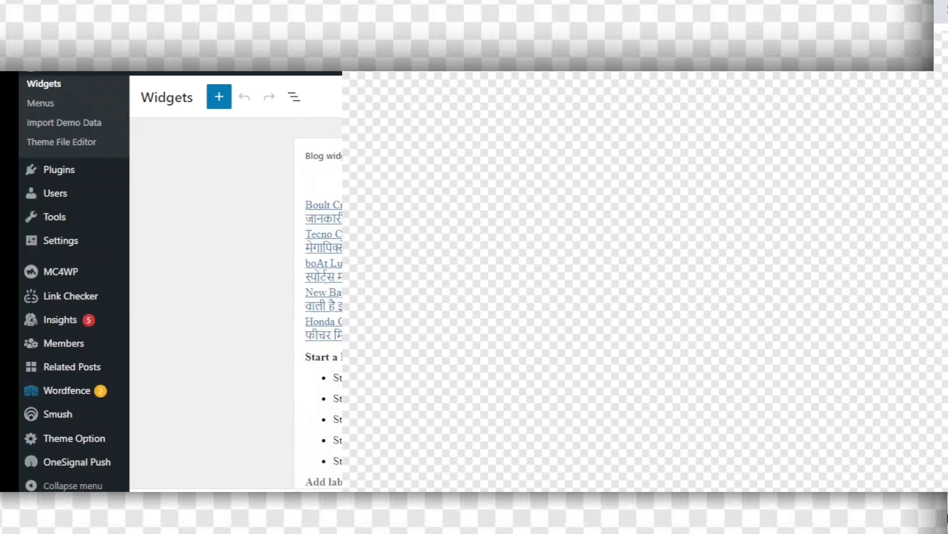
pyautogui.scroll(-10, 319, 296)
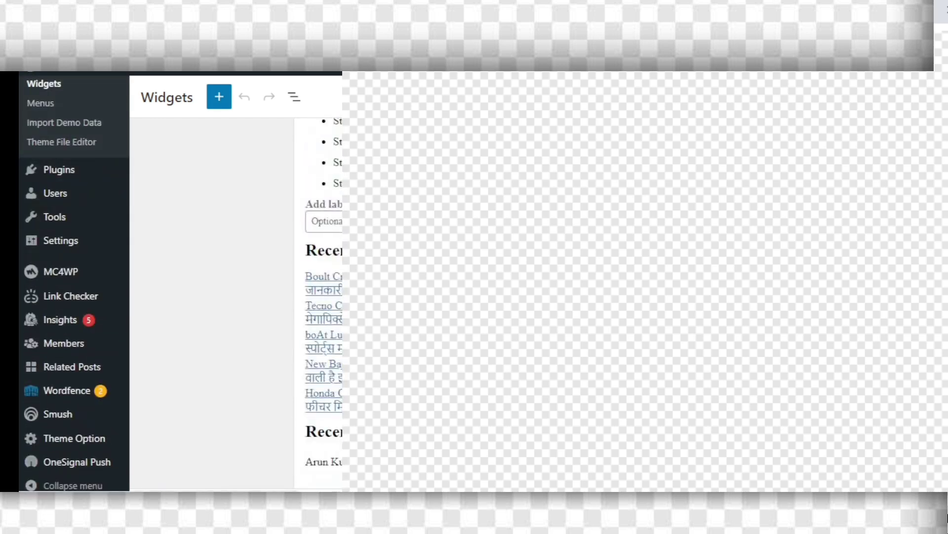
pyautogui.scroll(-8, 319, 296)
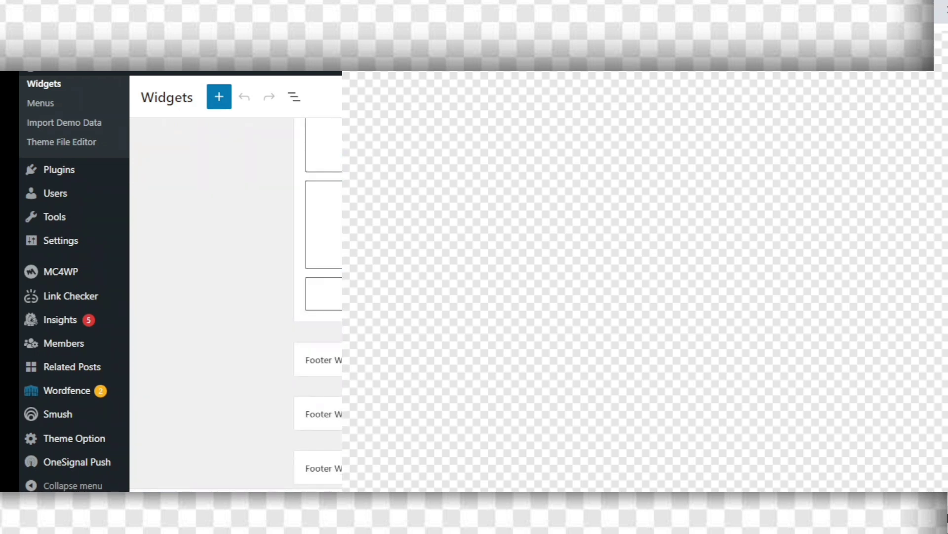
pyautogui.scroll(-3, 319, 296)
pyautogui.scroll(12, 318, 297)
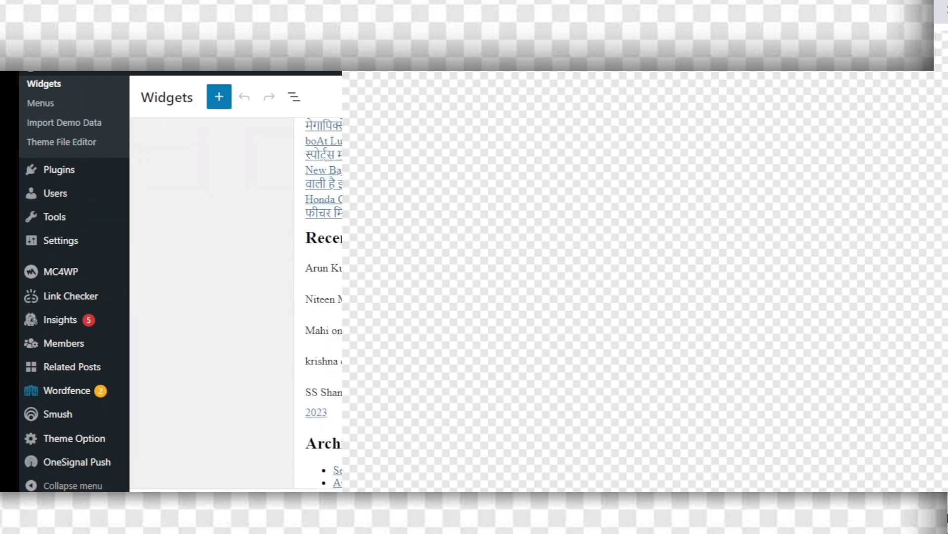
pyautogui.scroll(3, 319, 296)
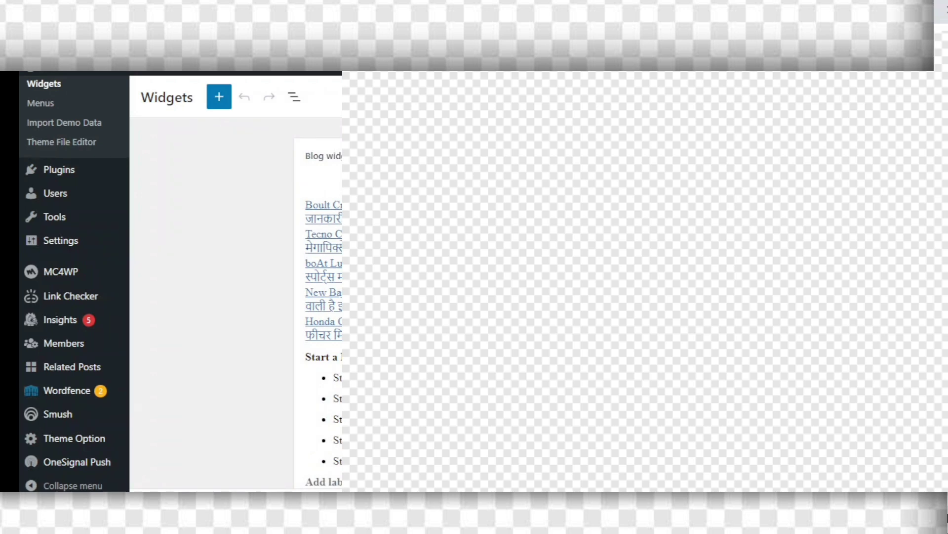
# Add an HTML block at the end of the Blog widget area and paste the sidebar ad code into it
pyautogui.click(319, 155)
pyautogui.scroll(-15, 318, 296)
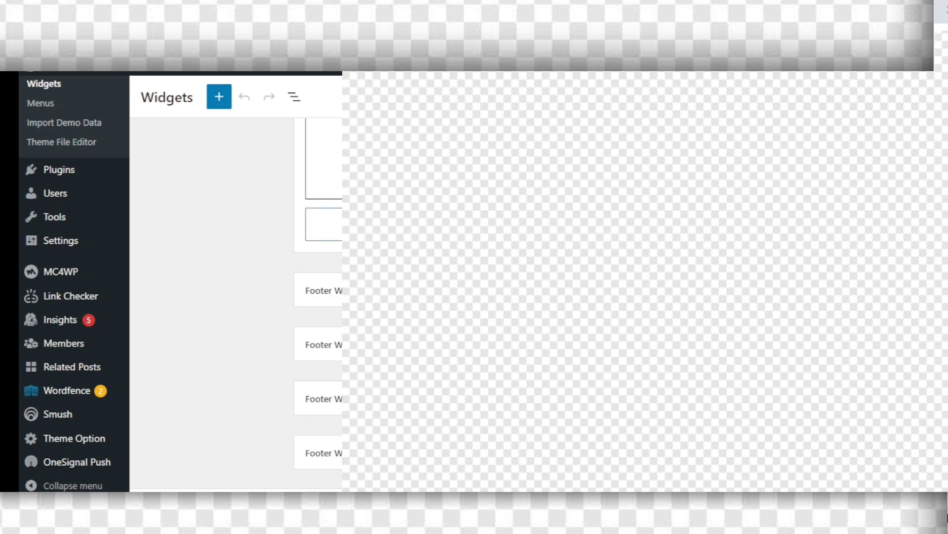
pyautogui.click(537, 225)
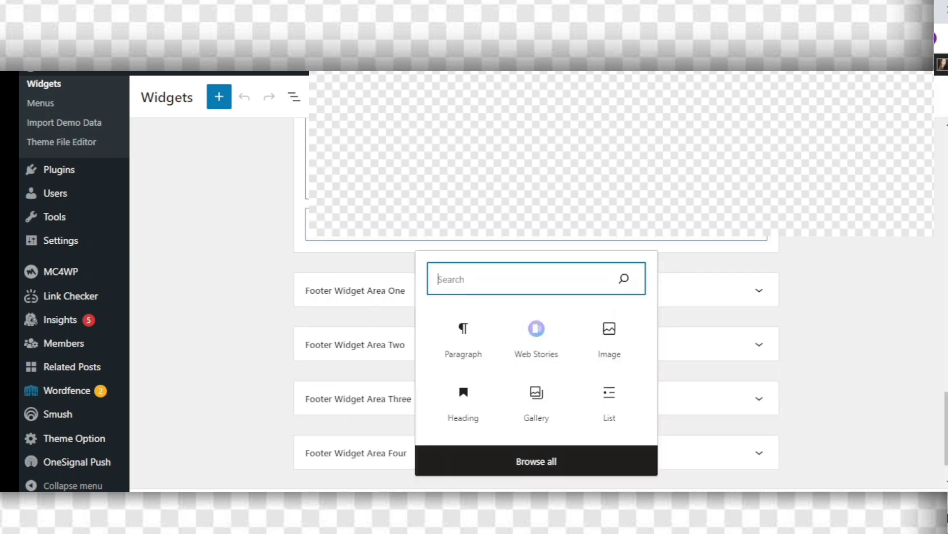
pyautogui.write('html')
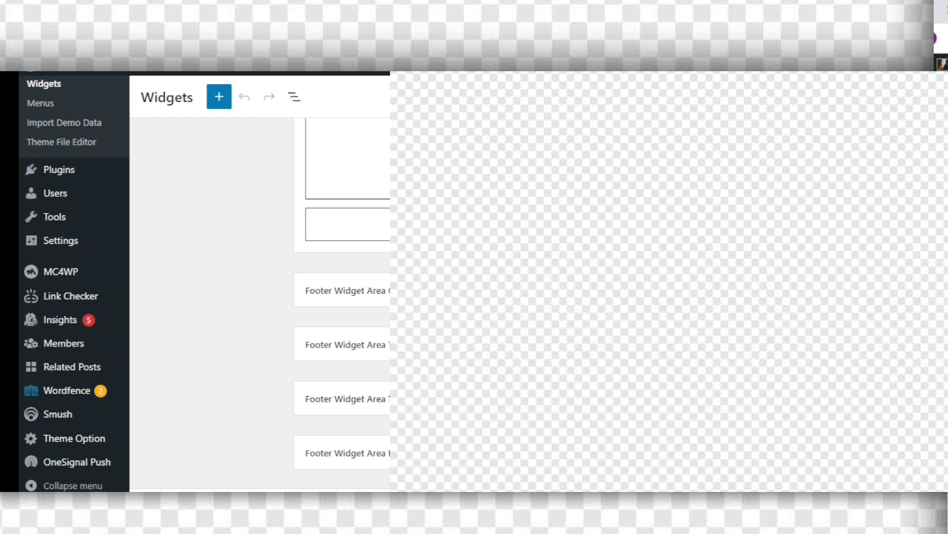
pyautogui.press('Return')
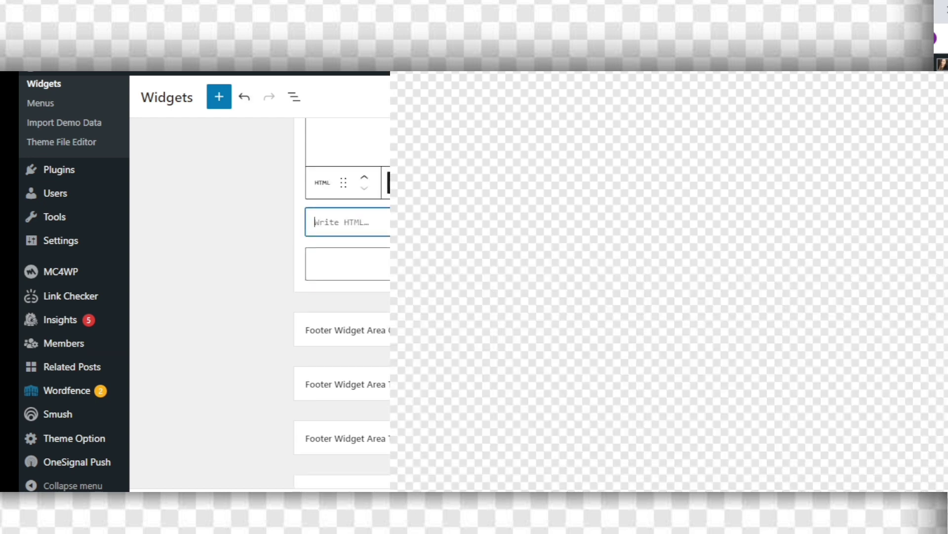
pyautogui.hotkey('ctrl', 'v')
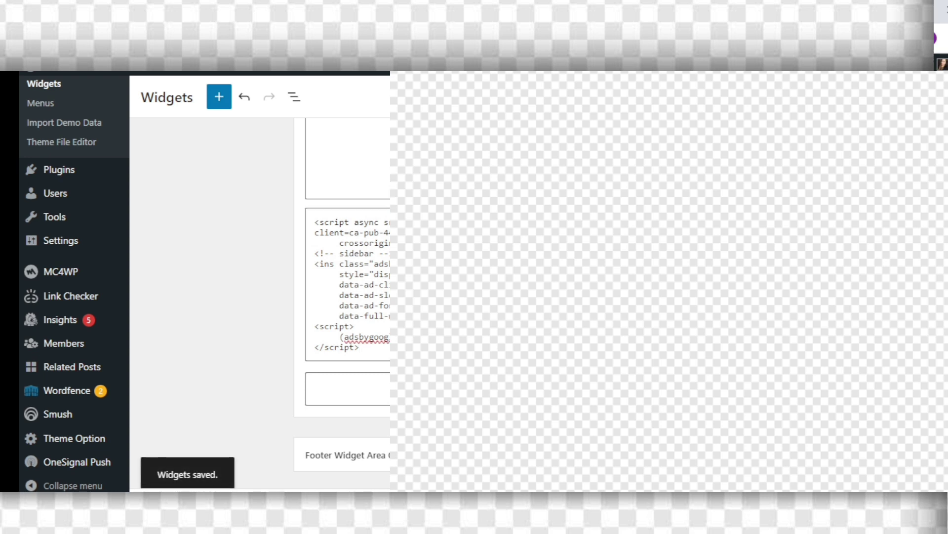
# Move the HTML block with the sidebar ad code to the top of the Blog widget area
pyautogui.click(347, 284)
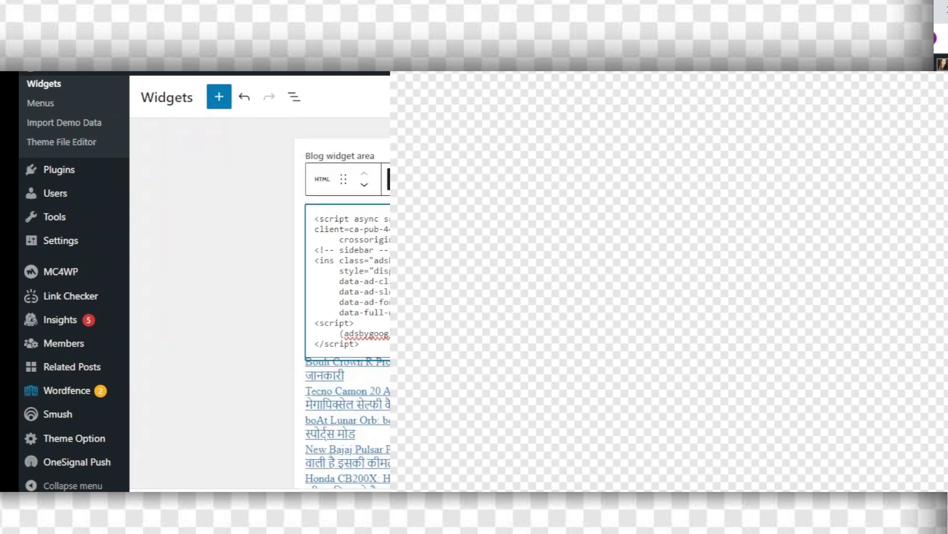
pyautogui.press('Escape')
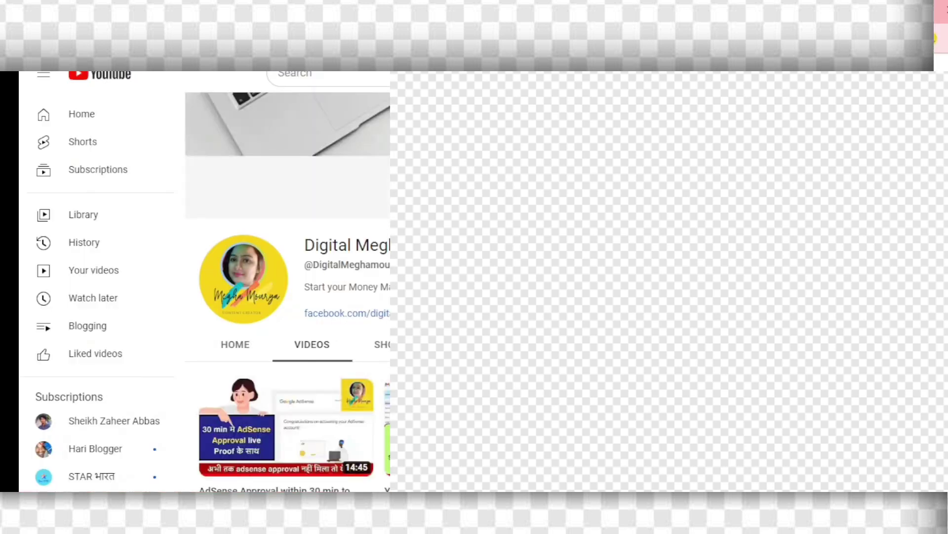
pyautogui.scroll(-1, 287, 282)
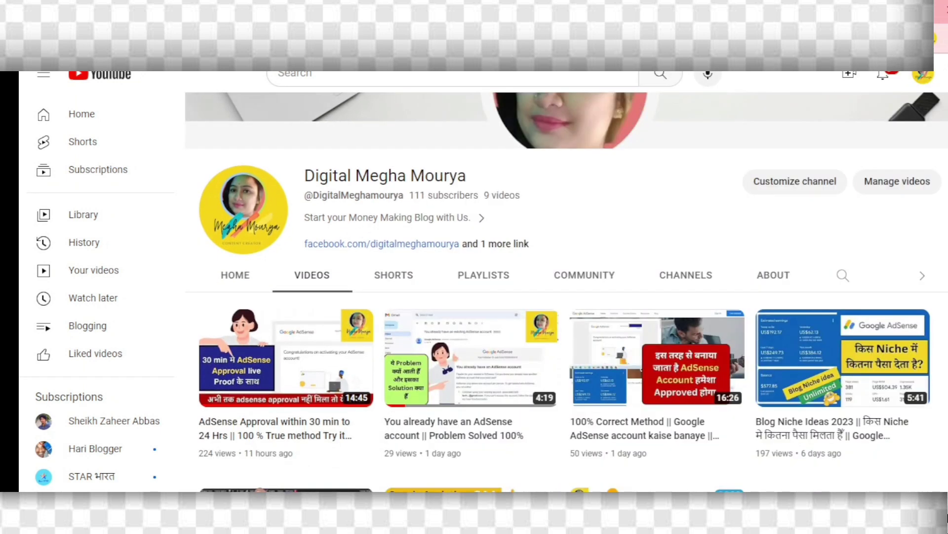